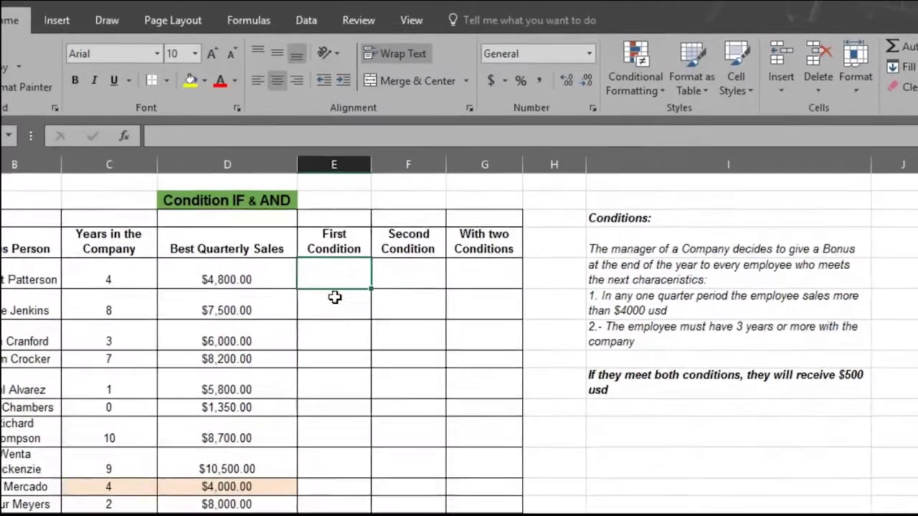
Enter =IF(D5>4000,"yes","no") in E5 to flag best quarterly sales above 4000
text(=if)
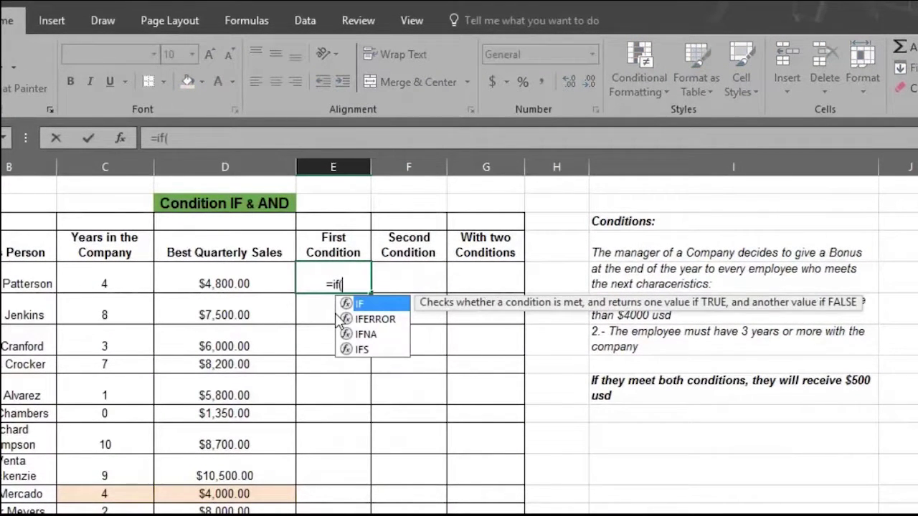
text(()
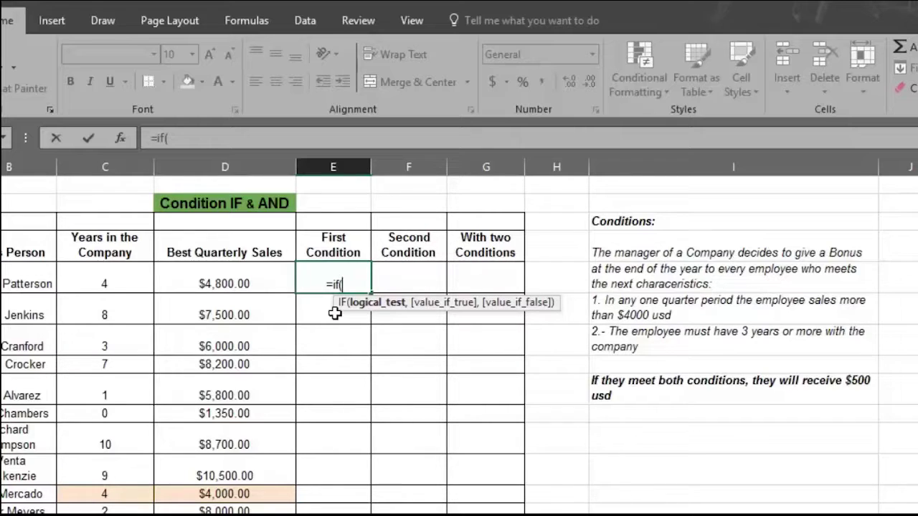
key(Left)
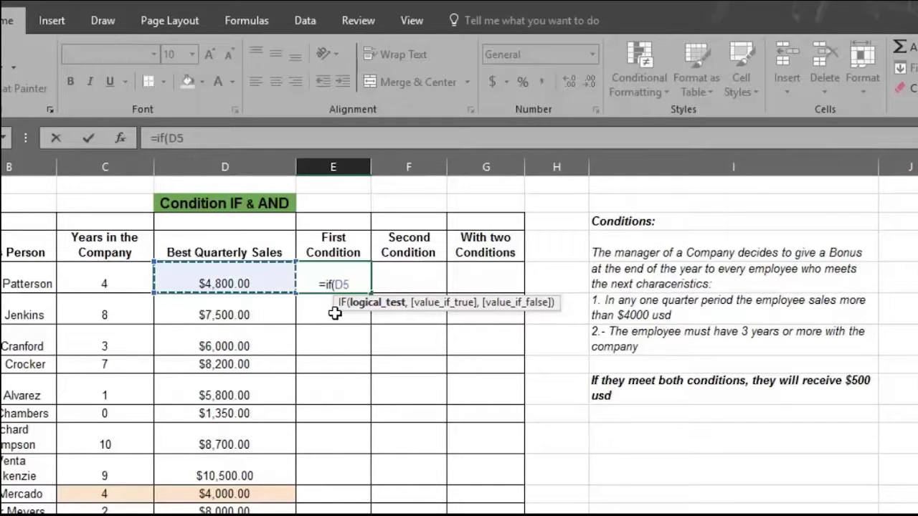
text(>)
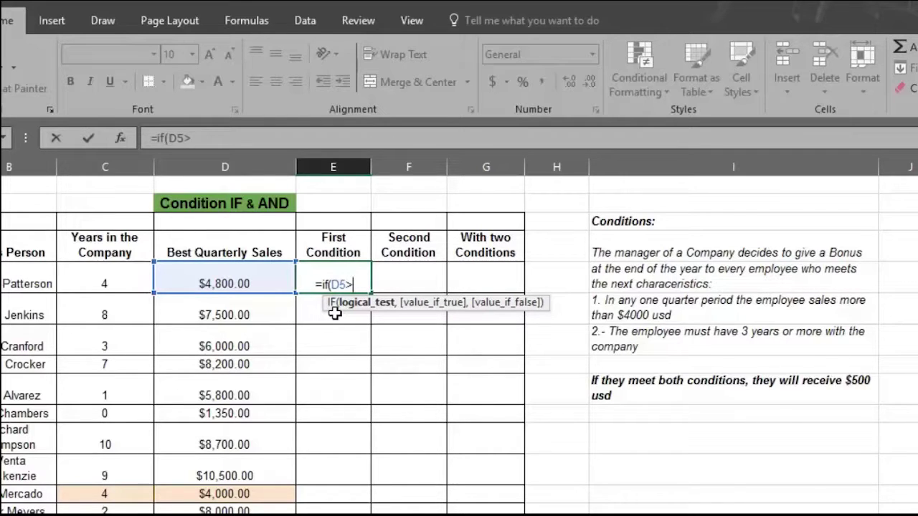
text(4000)
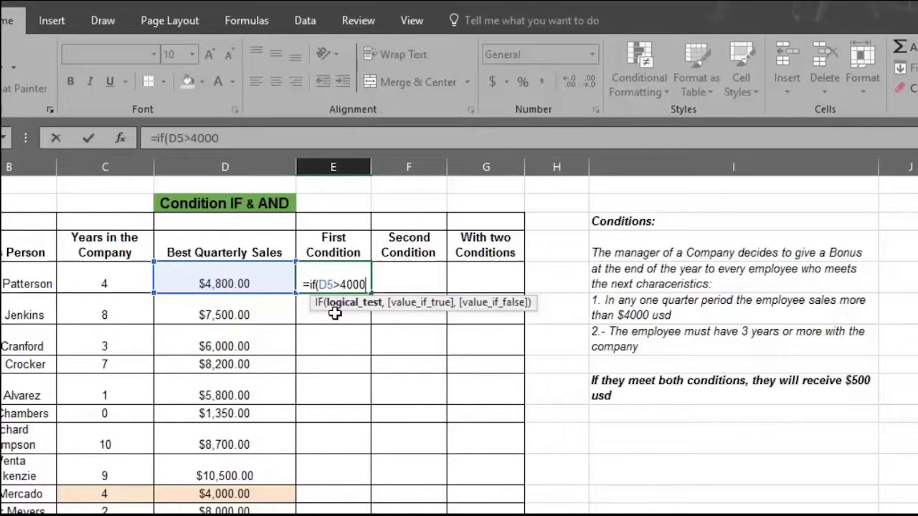
text(,")
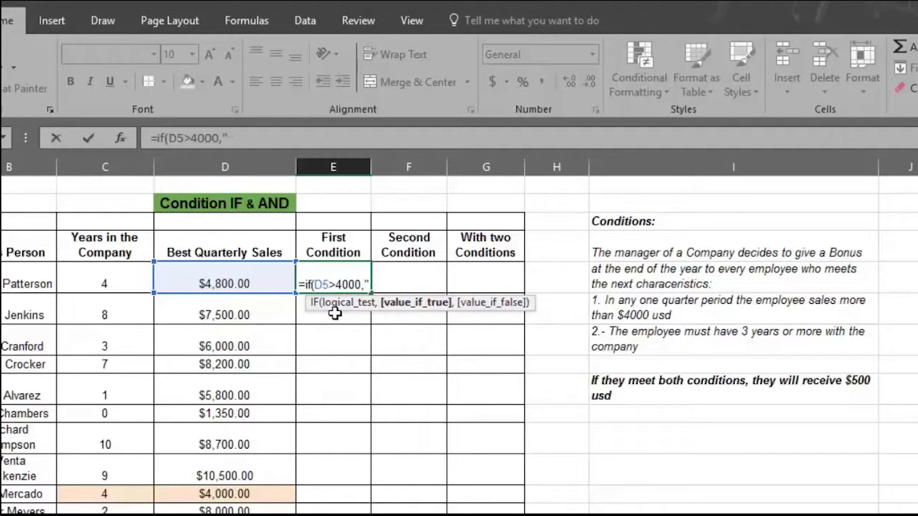
text(yes")
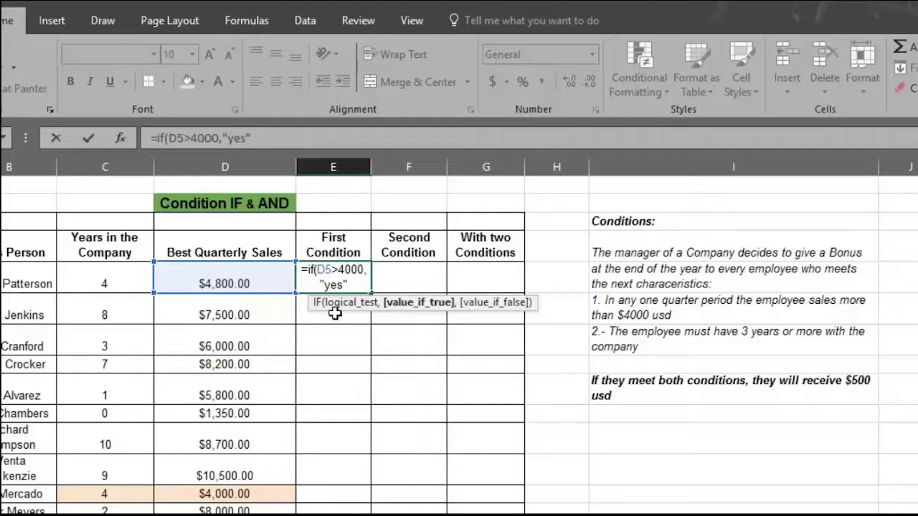
text(,)
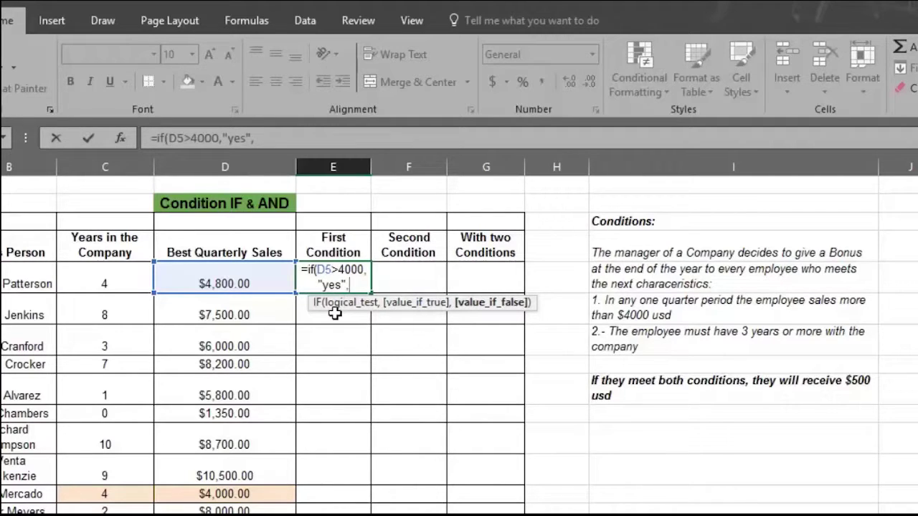
text("no")
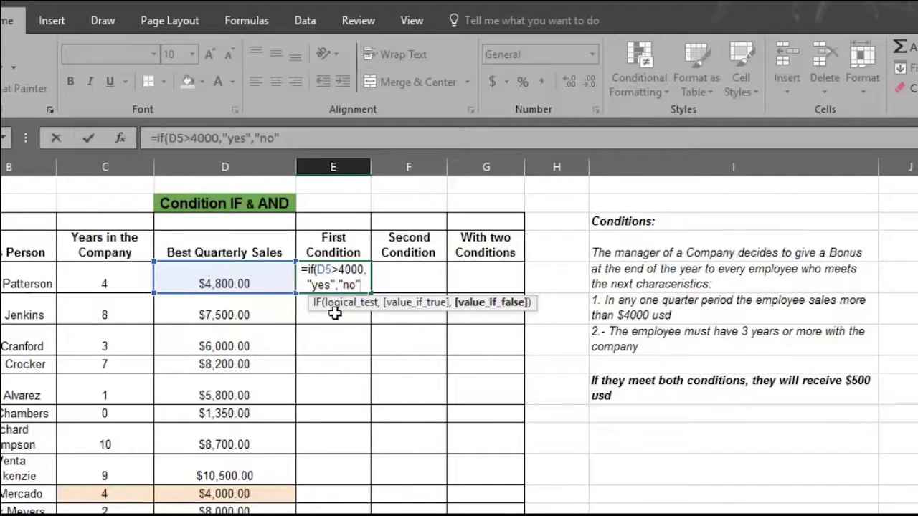
text())
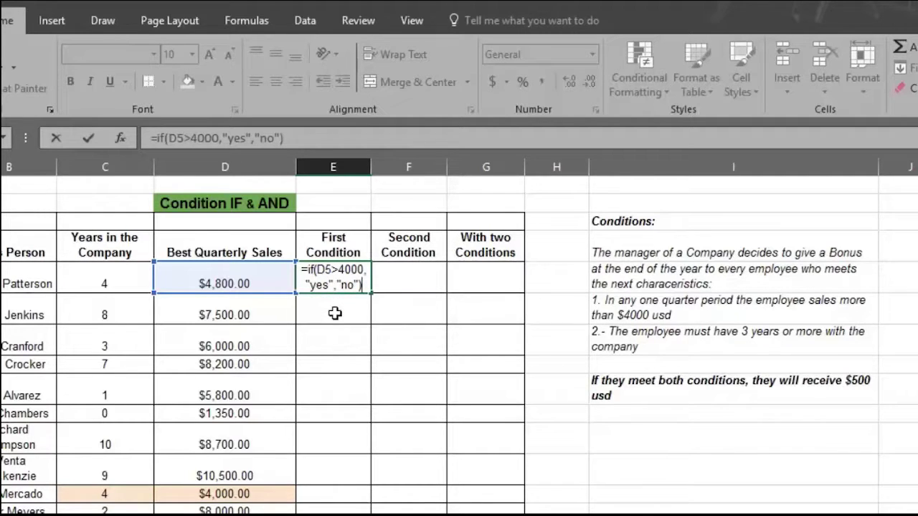
key(Return)
key(Up)
Fill E5's First Condition formula down through E21
drag(370, 290, 353, 514)
scroll(333, 515, up, 2)
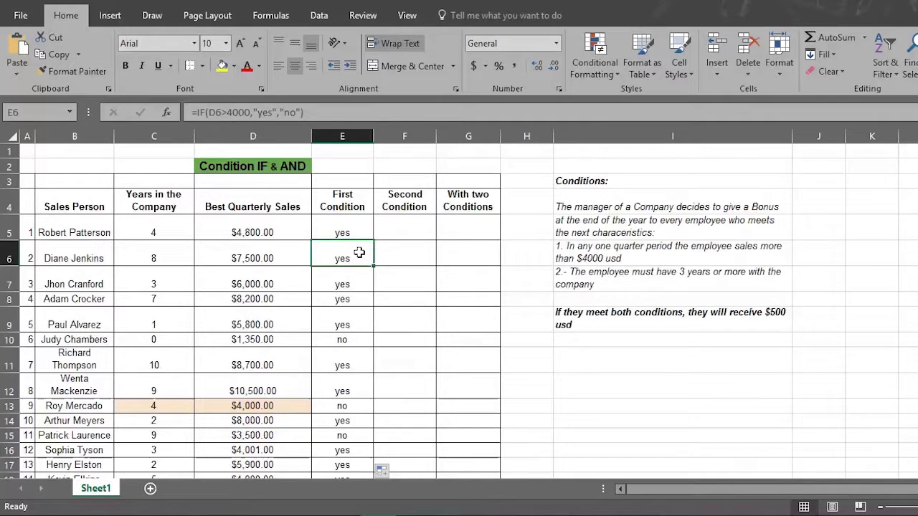
click(417, 225)
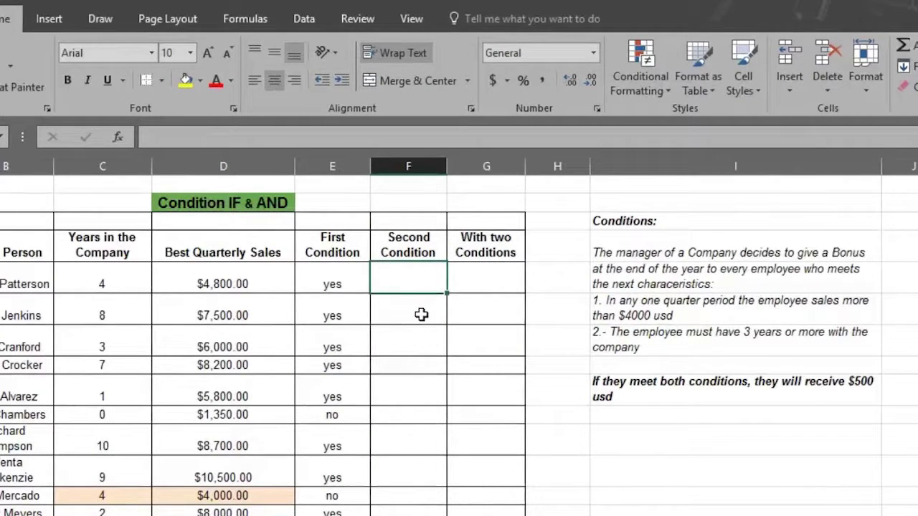
Enter =IF(C5>=3,"yes","no") in F5 to flag at least 3 years in the company
text(=i)
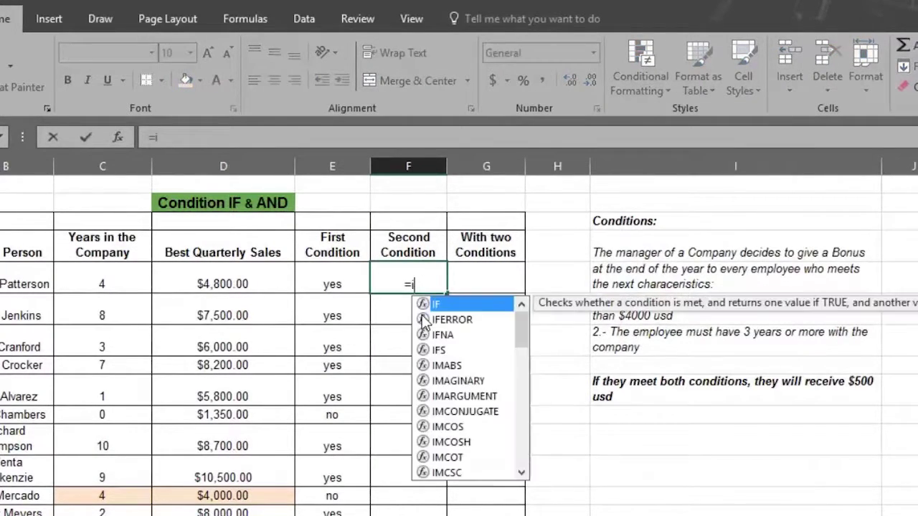
text(f)
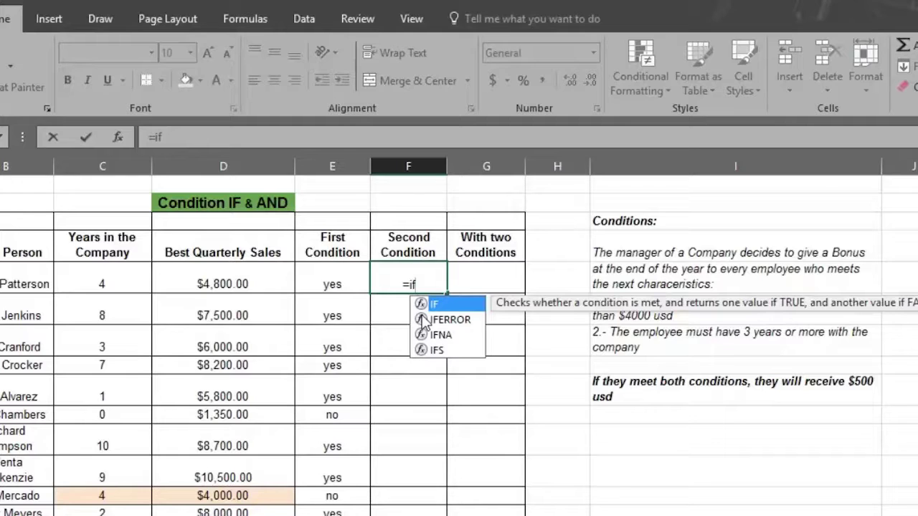
text(()
key(Left)
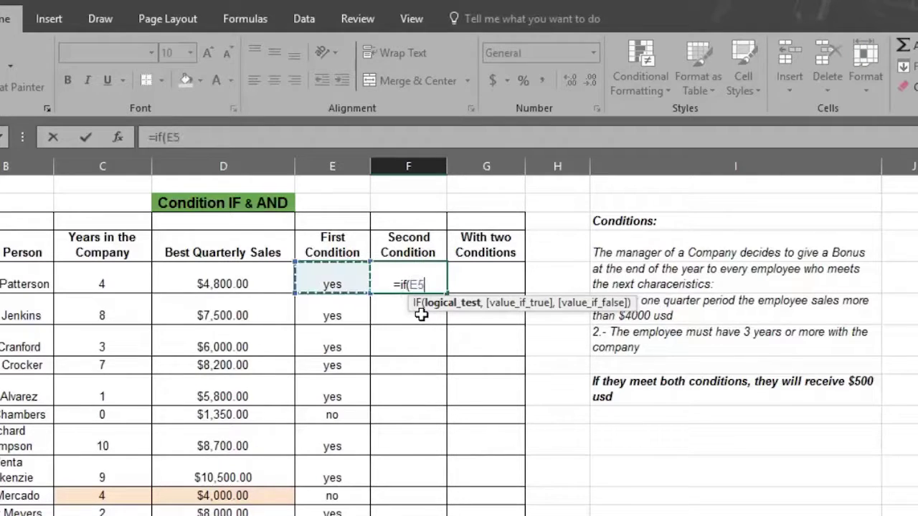
key(Left)
key(Left)
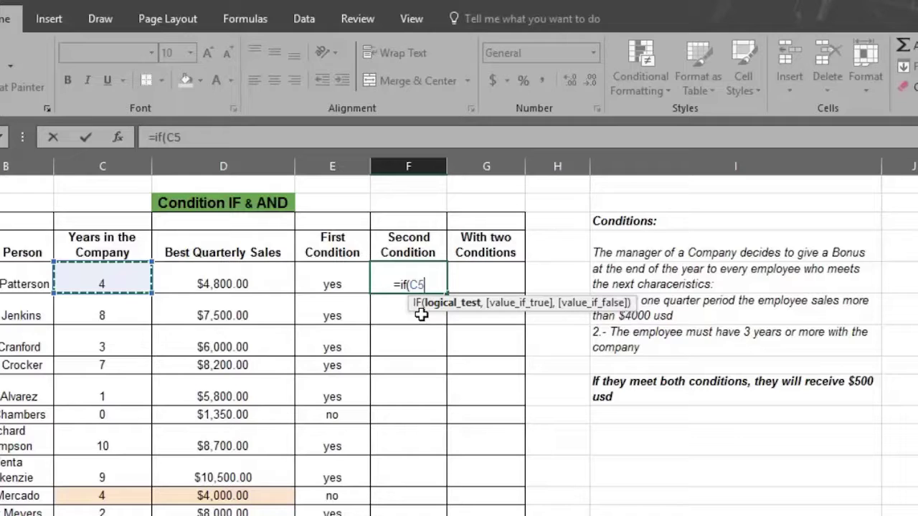
text(>=)
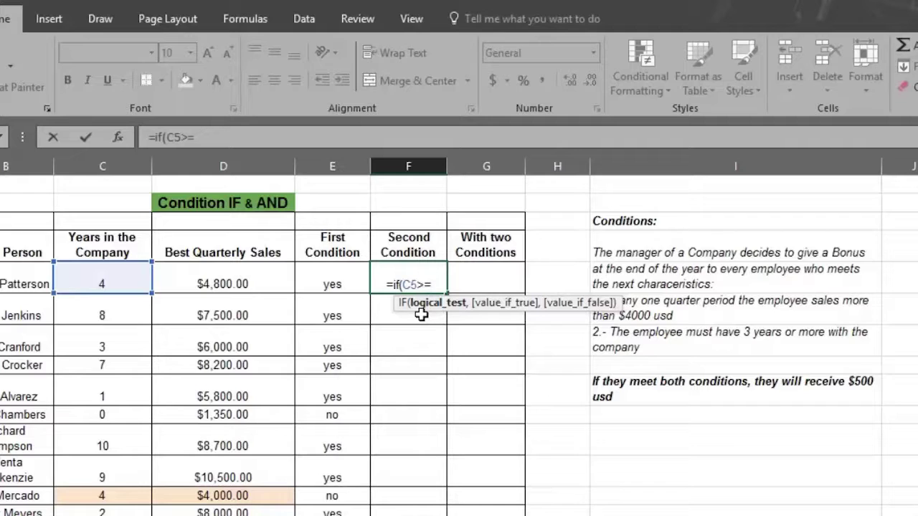
text(3)
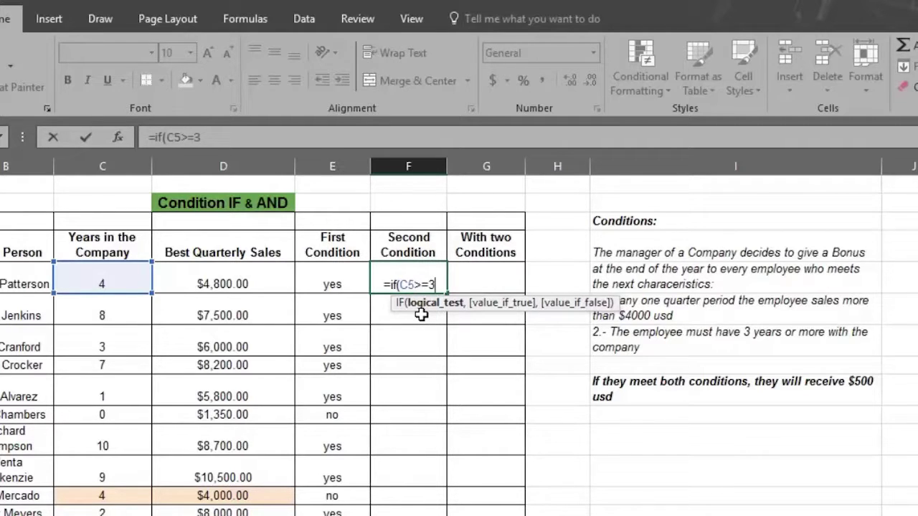
text(,)
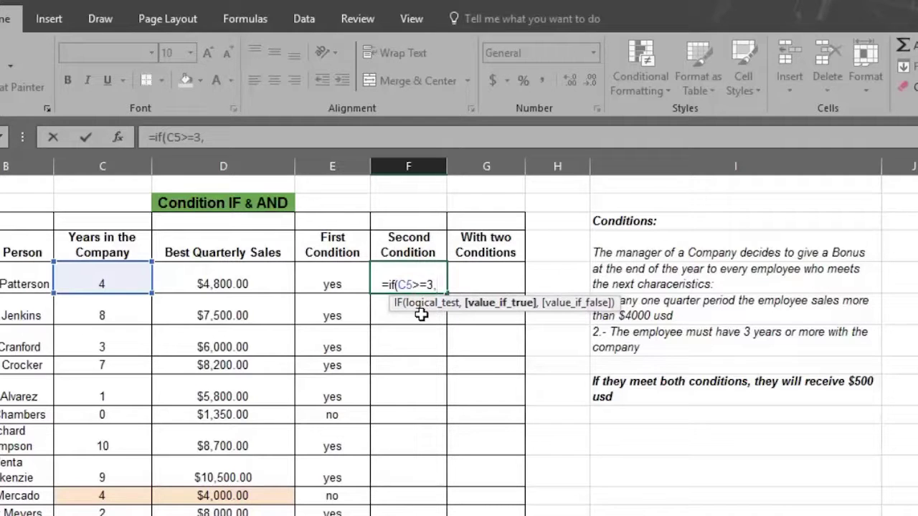
text("yes)
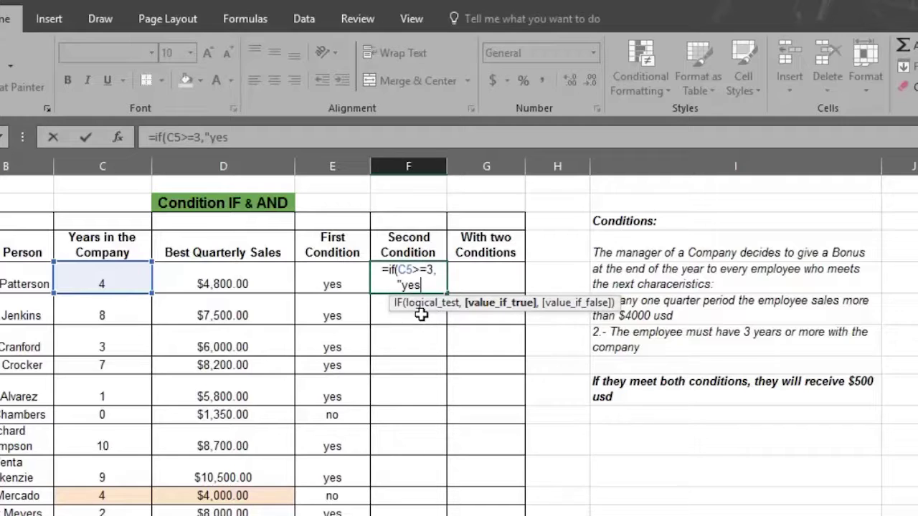
text(")
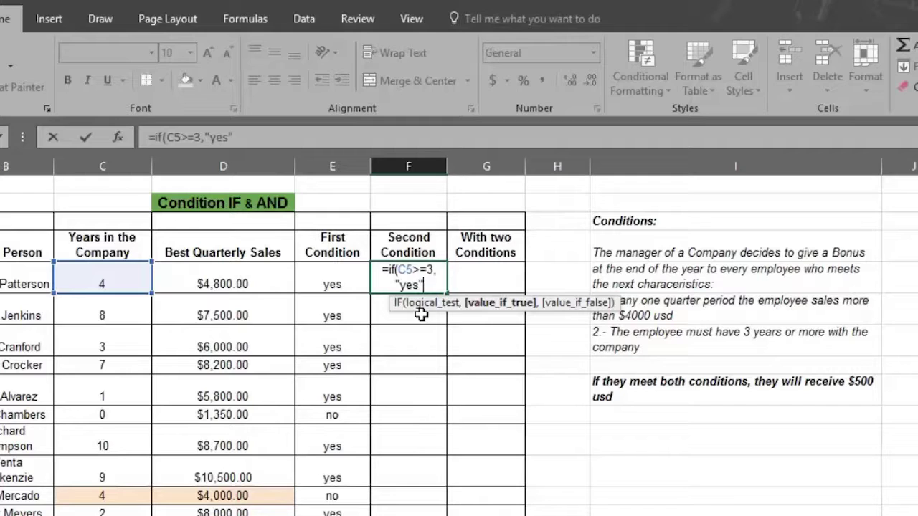
text(,")
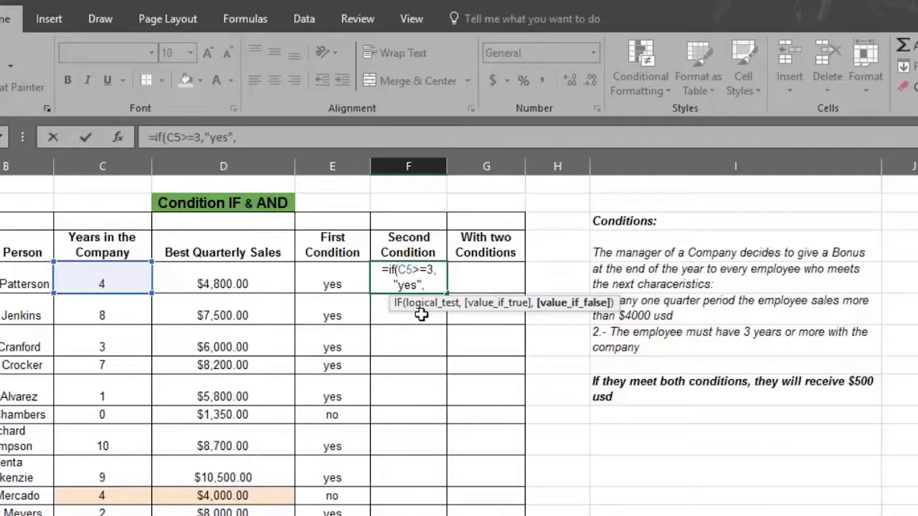
text(no")
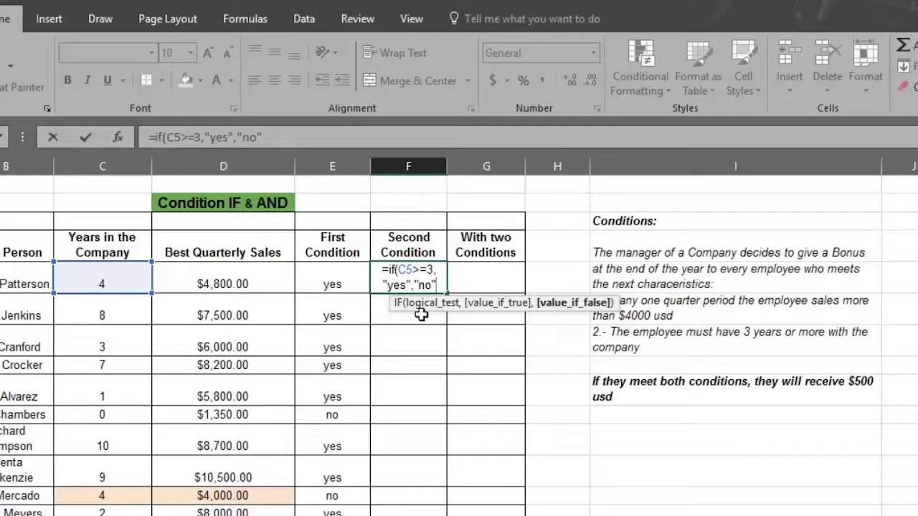
text())
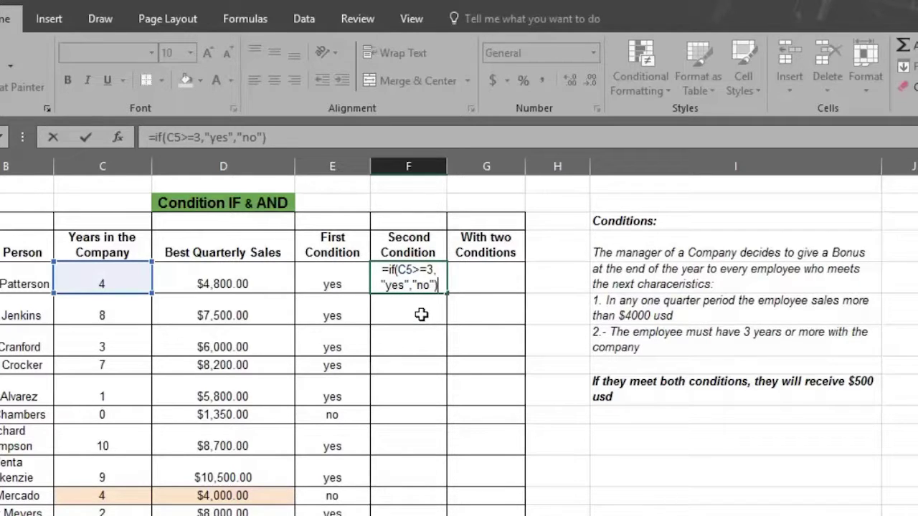
key(Return)
key(Up)
Fill F5's Second Condition formula down to the last salesperson row
drag(445, 299, 445, 344)
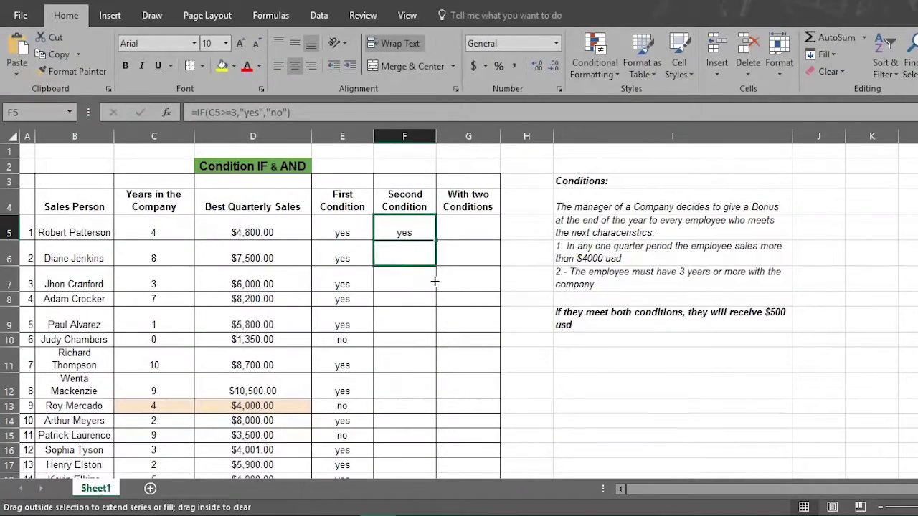
drag(434, 281, 435, 475)
scroll(427, 338, up, 2)
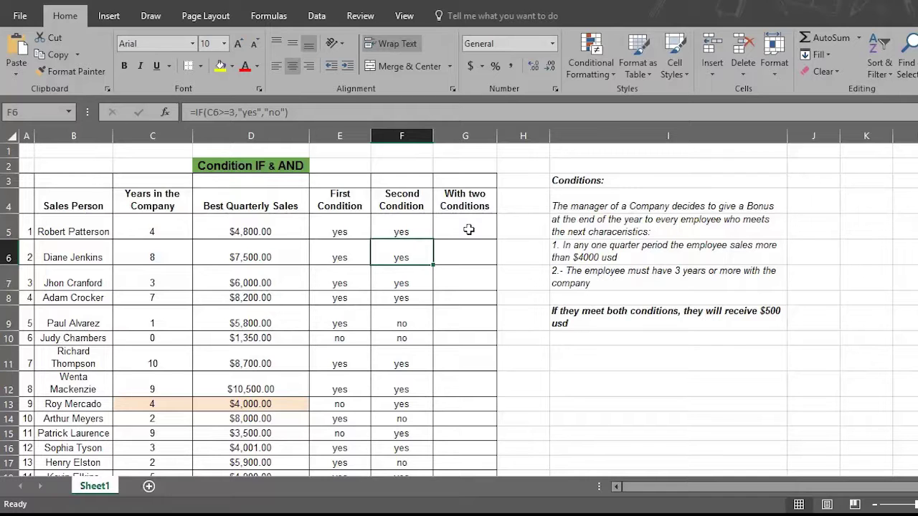
click(468, 229)
Begin G5's formula as =if(and(C5>=3, with the years test
text(=i)
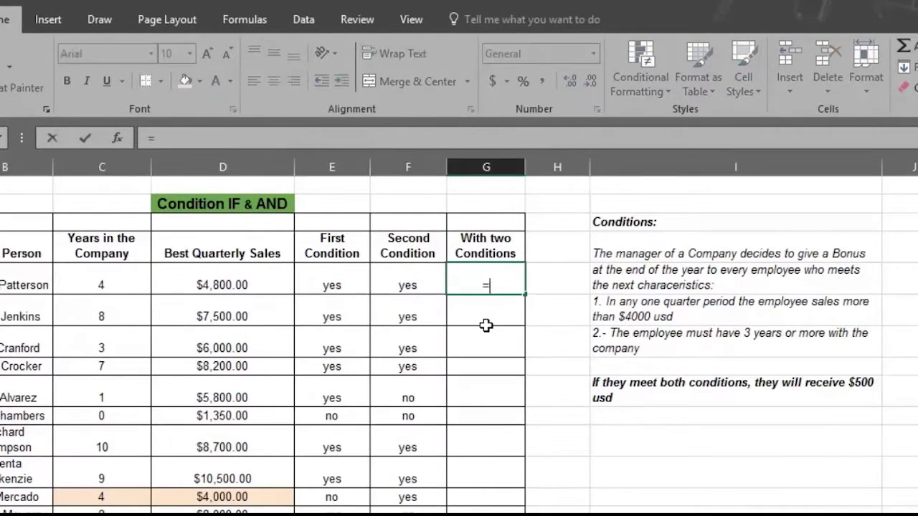
text(f)
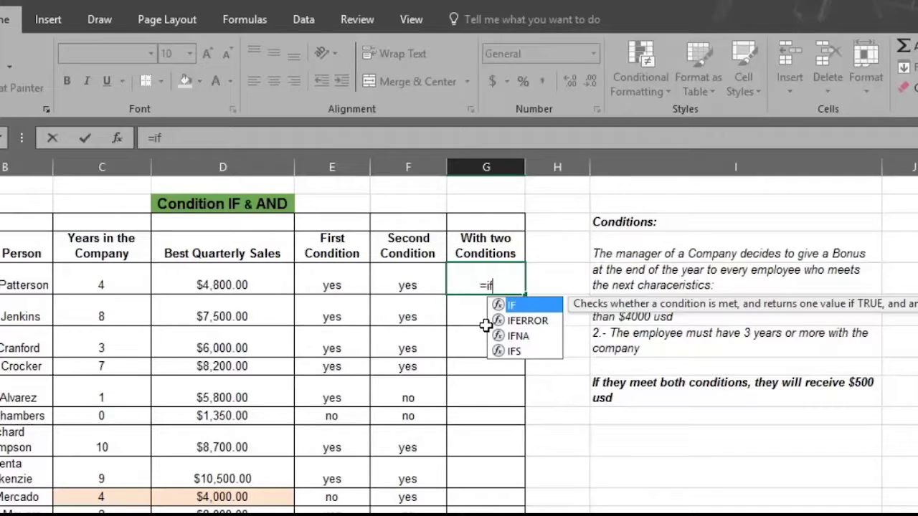
text(()
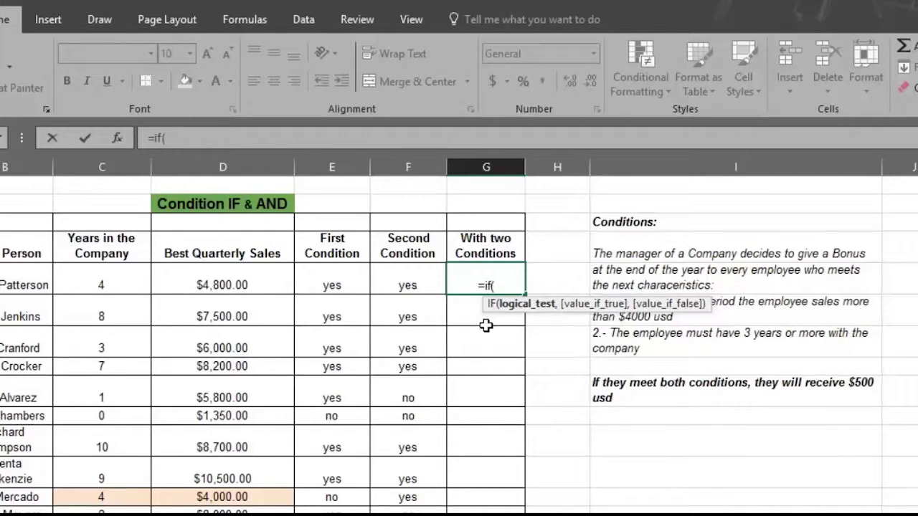
text(and)
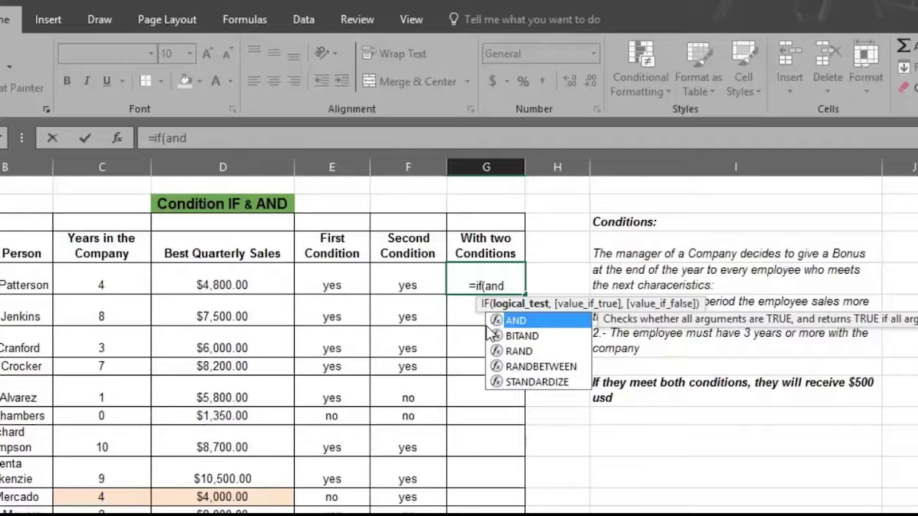
text(()
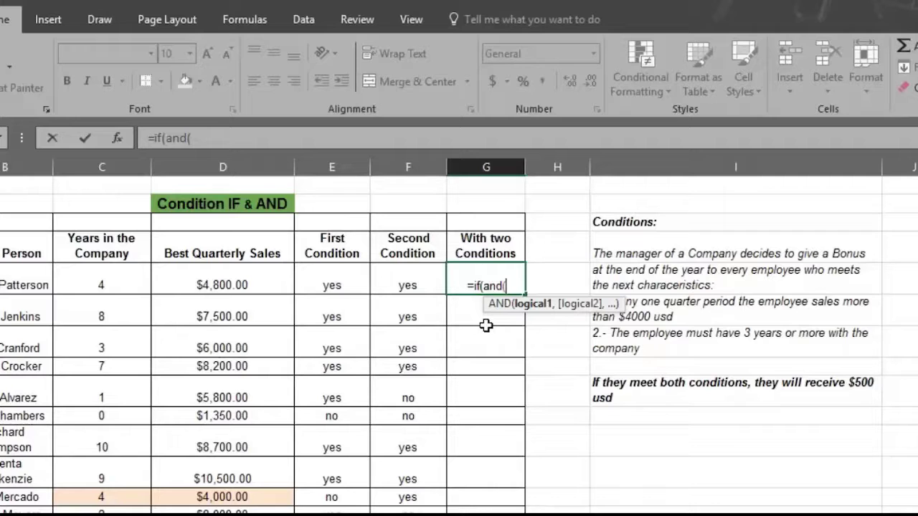
key(Left)
key(Left)
key(Left)
key(Left)
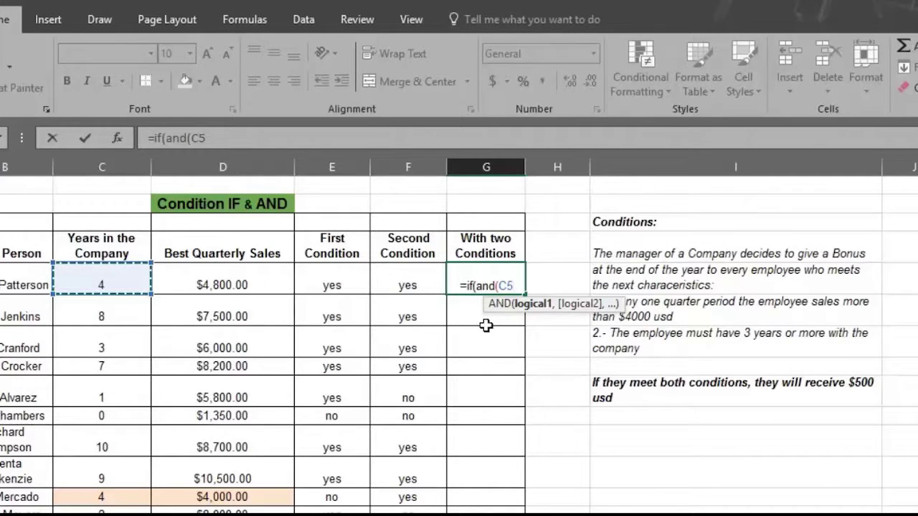
text(>=)
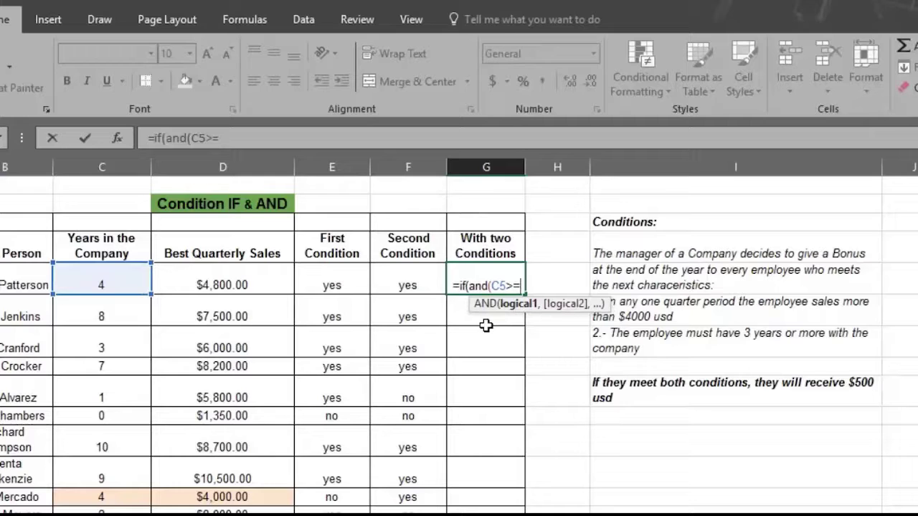
text(3)
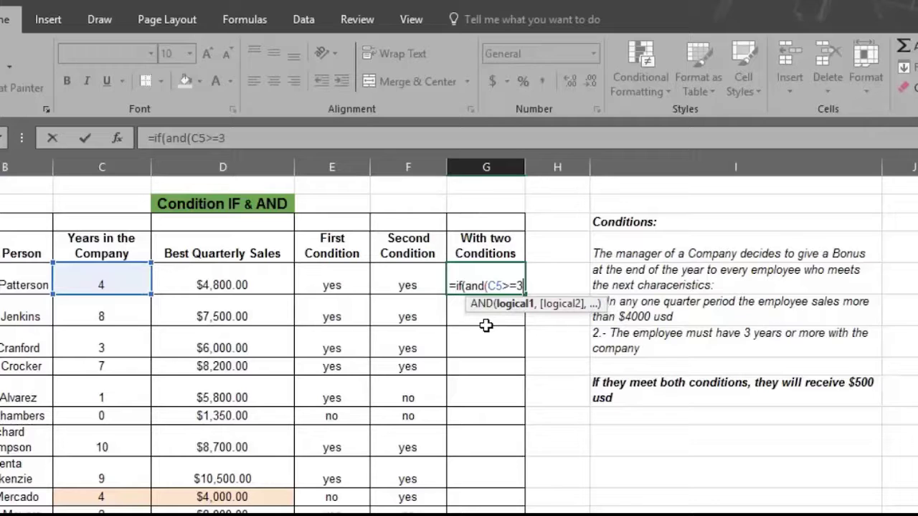
Complete G5 as =IF(AND(C5>=3,D5>4000),"yes","no") and commit it
text(,)
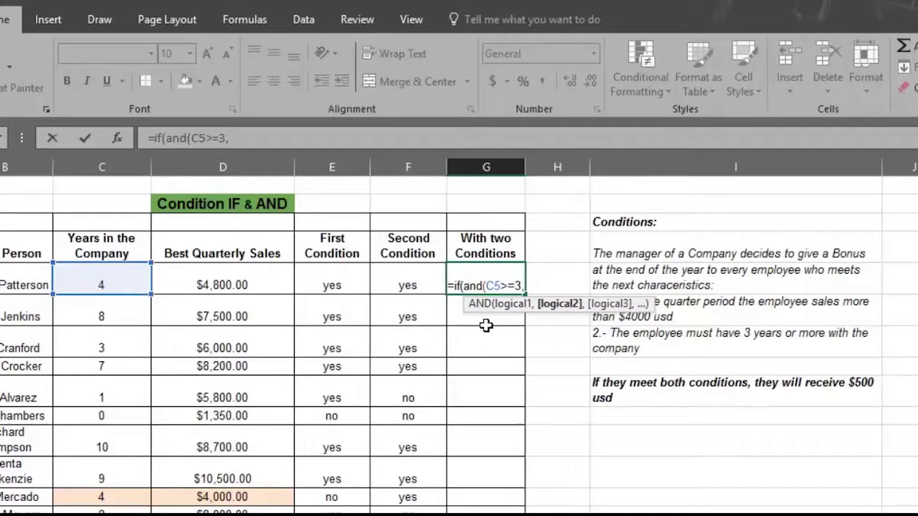
key(Left)
key(Left)
key(Left)
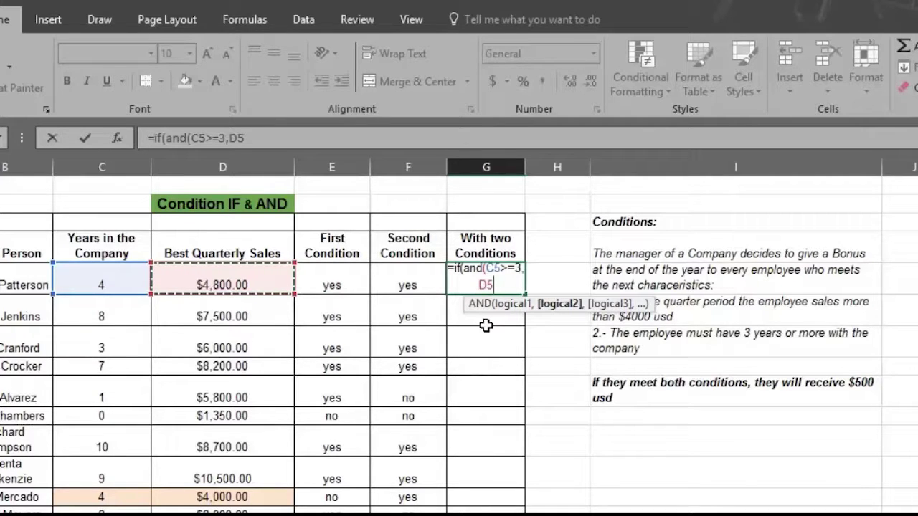
text(>)
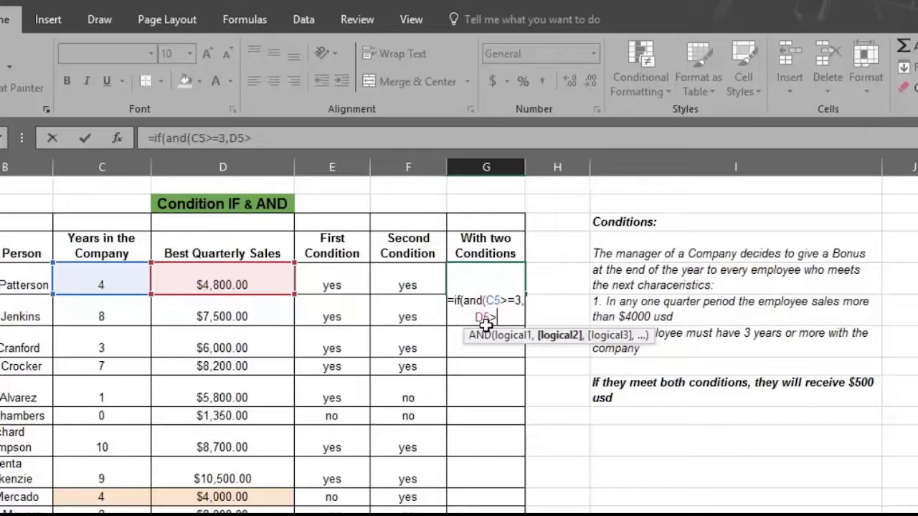
text(4000)
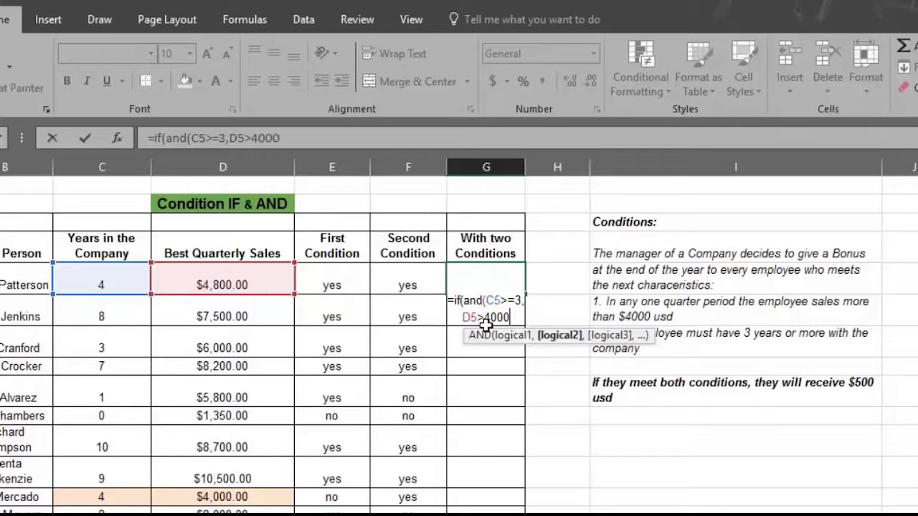
text())
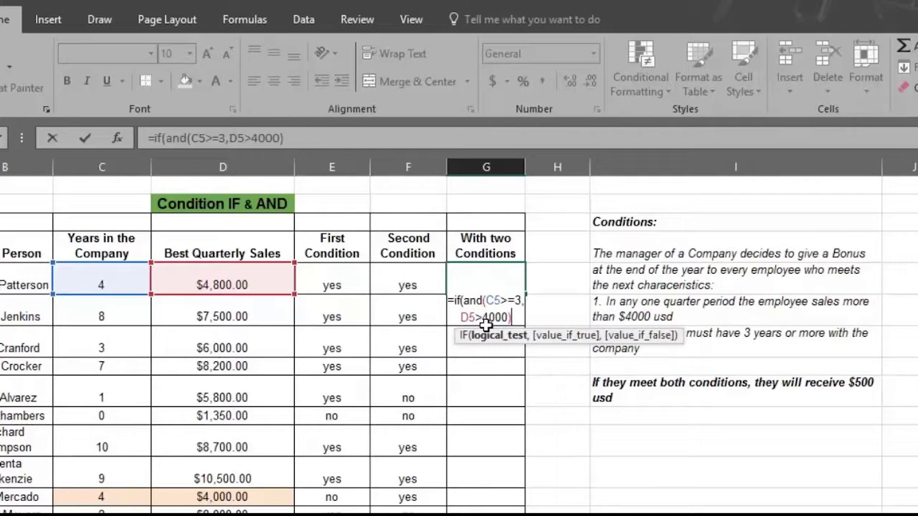
text(,)
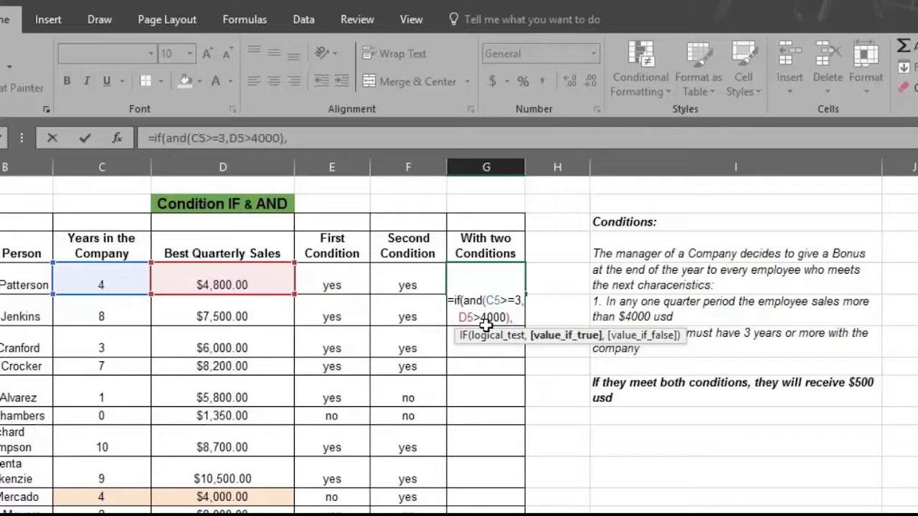
text("yes)
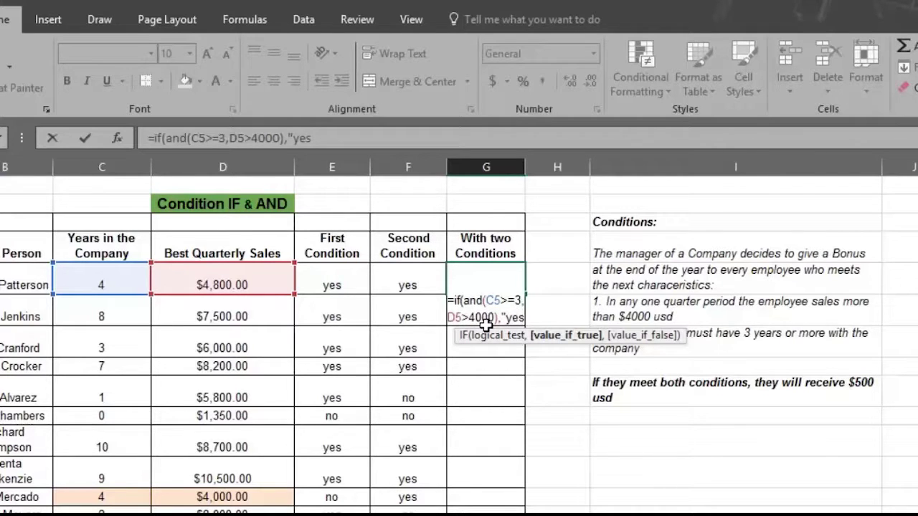
text(")
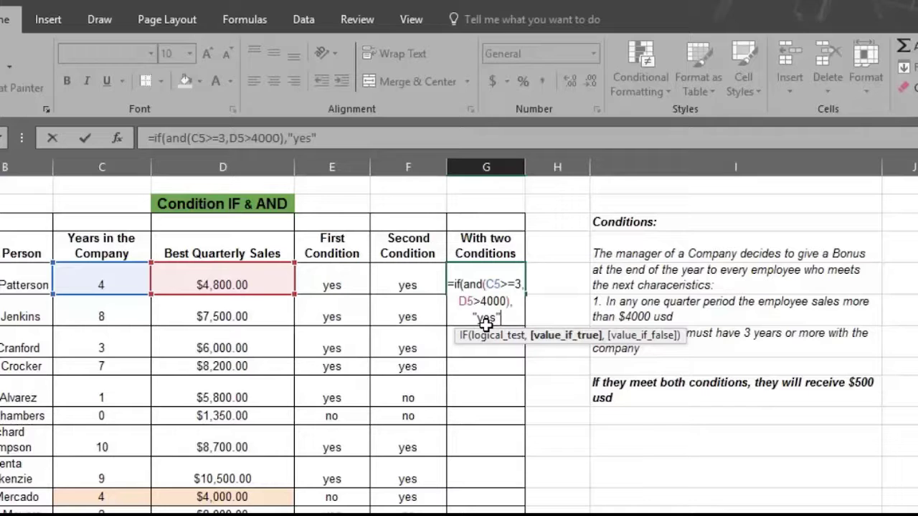
text(,"no)
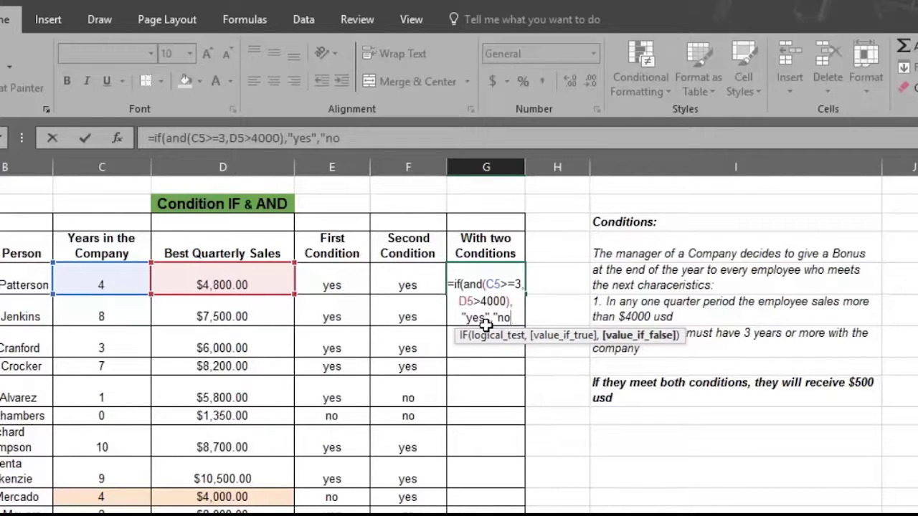
text(")
text())
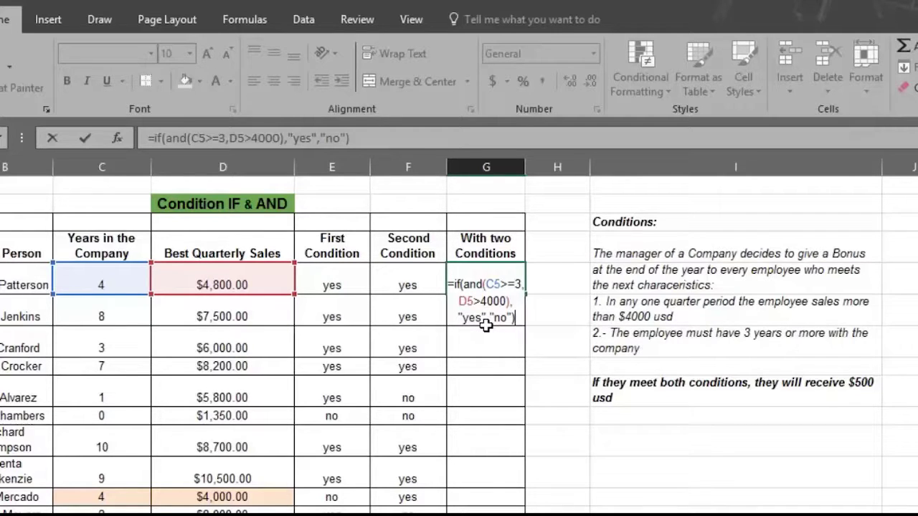
key(Return)
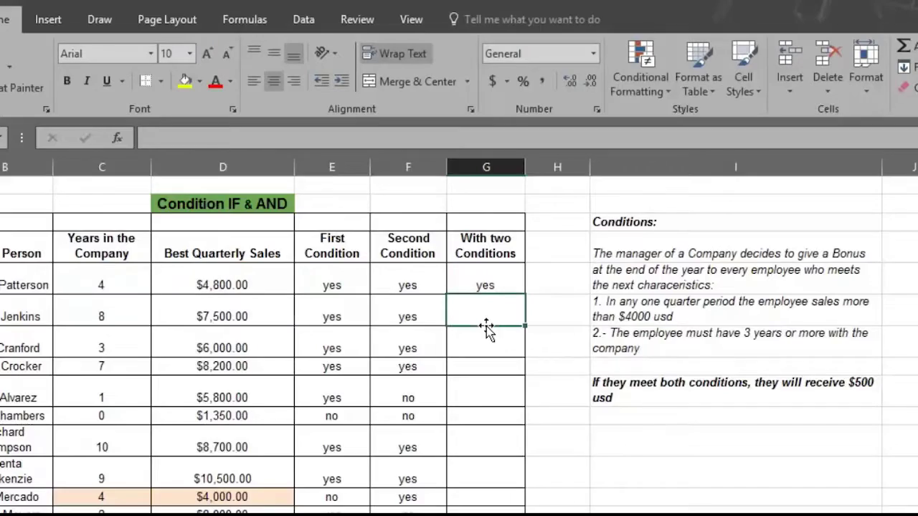
key(Up)
Fill G5's two-condition formula down to row 21 and inspect the copy in G13
drag(496, 239, 523, 448)
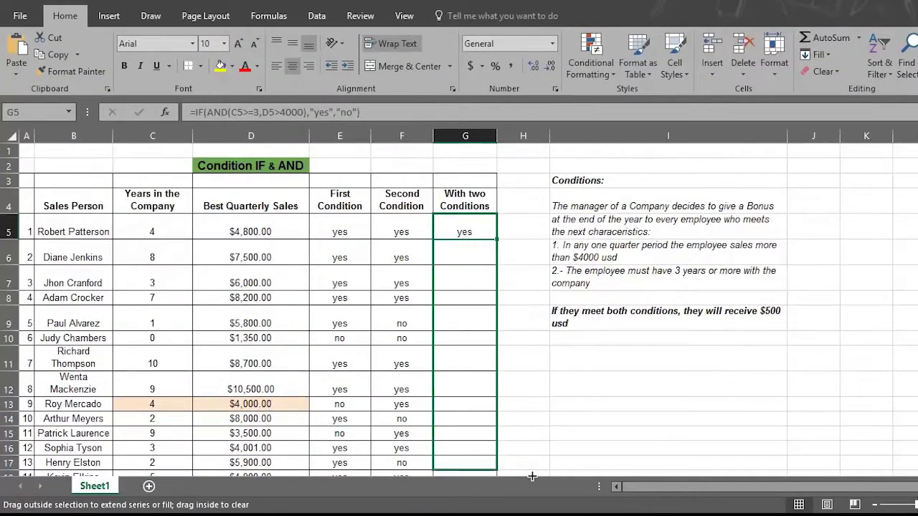
scroll(516, 441, up, 1)
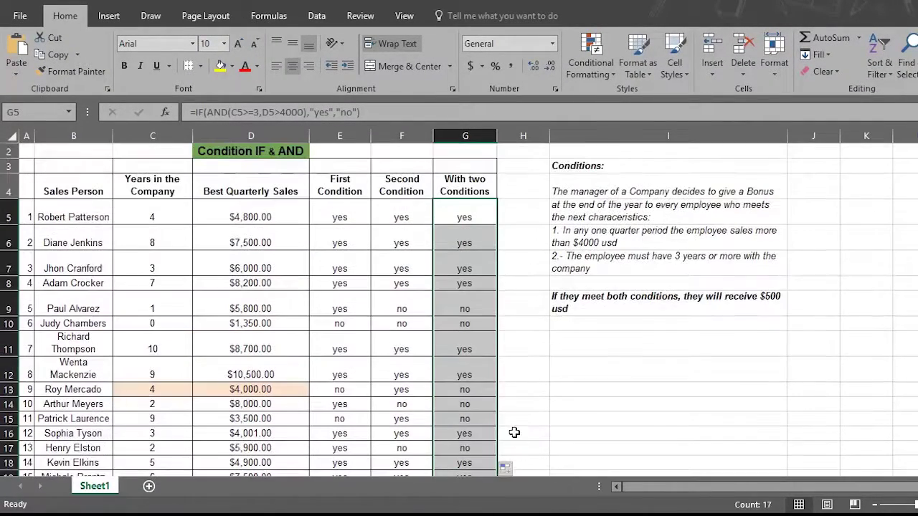
click(492, 391)
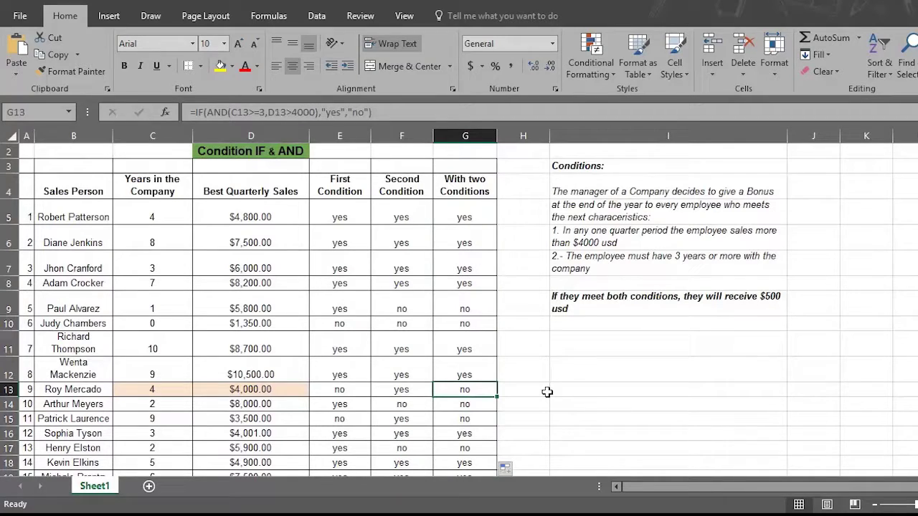